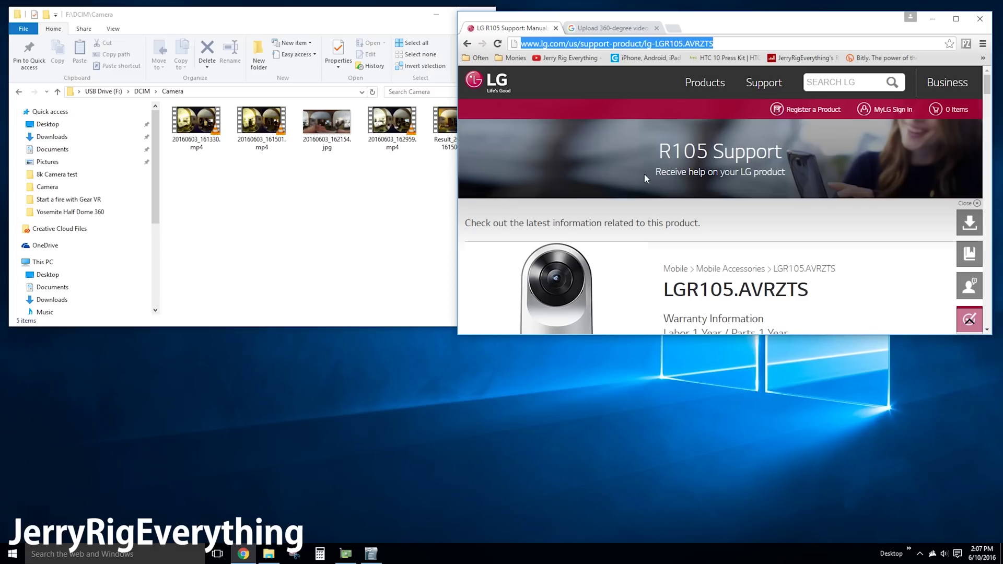
{"action": "scroll", "coordinate": [644, 178], "scroll_direction": "down", "scroll_amount": 1}
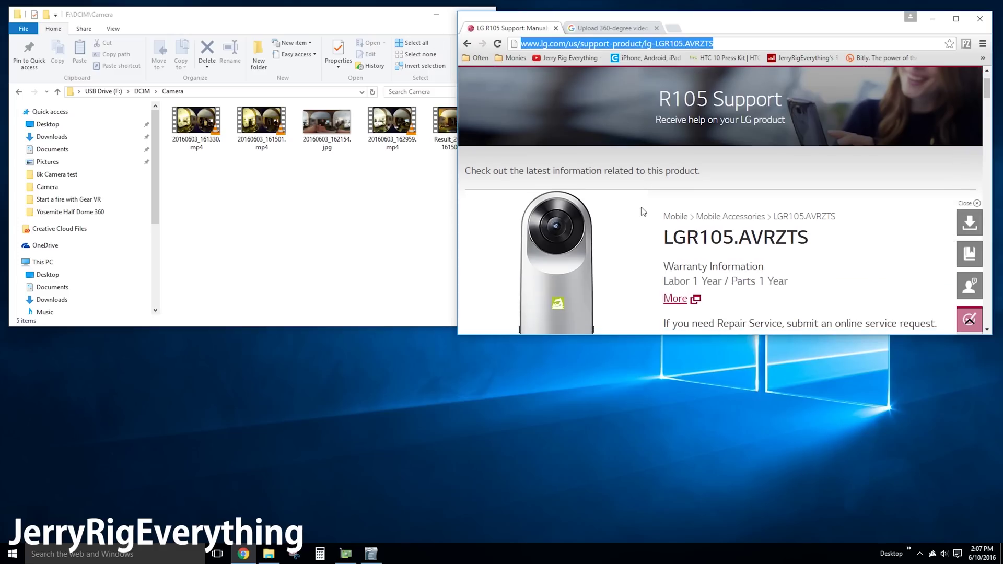
{"action": "scroll", "coordinate": [644, 188], "scroll_direction": "down", "scroll_amount": 3}
{"action": "scroll", "coordinate": [643, 210], "scroll_direction": "down", "scroll_amount": 3}
{"action": "scroll", "coordinate": [647, 210], "scroll_direction": "down", "scroll_amount": 3}
{"action": "scroll", "coordinate": [647, 211], "scroll_direction": "down", "scroll_amount": 3}
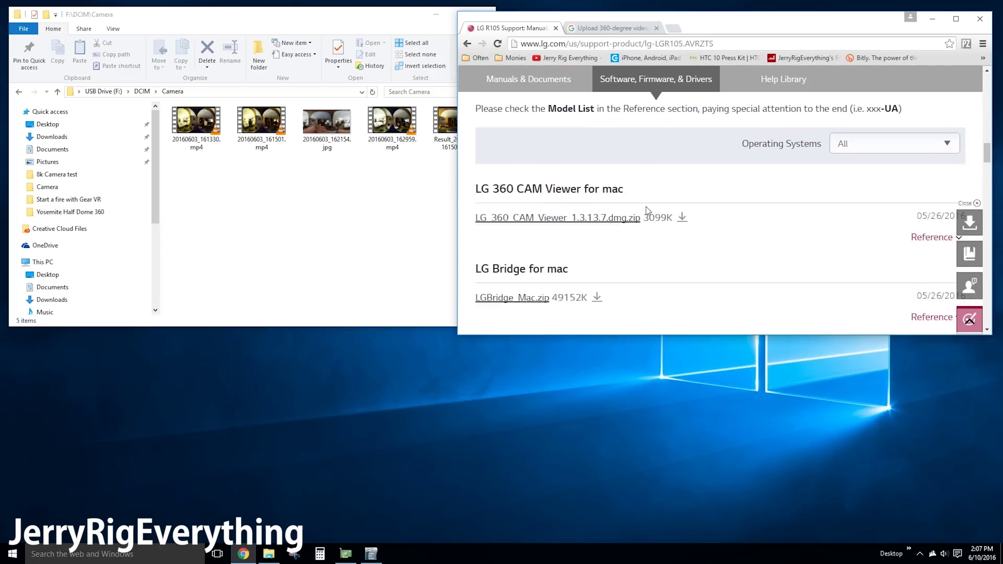
{"action": "scroll", "coordinate": [647, 210], "scroll_direction": "down", "scroll_amount": 3}
{"action": "scroll", "coordinate": [648, 211], "scroll_direction": "down", "scroll_amount": 3}
{"action": "scroll", "coordinate": [647, 210], "scroll_direction": "up", "scroll_amount": 3}
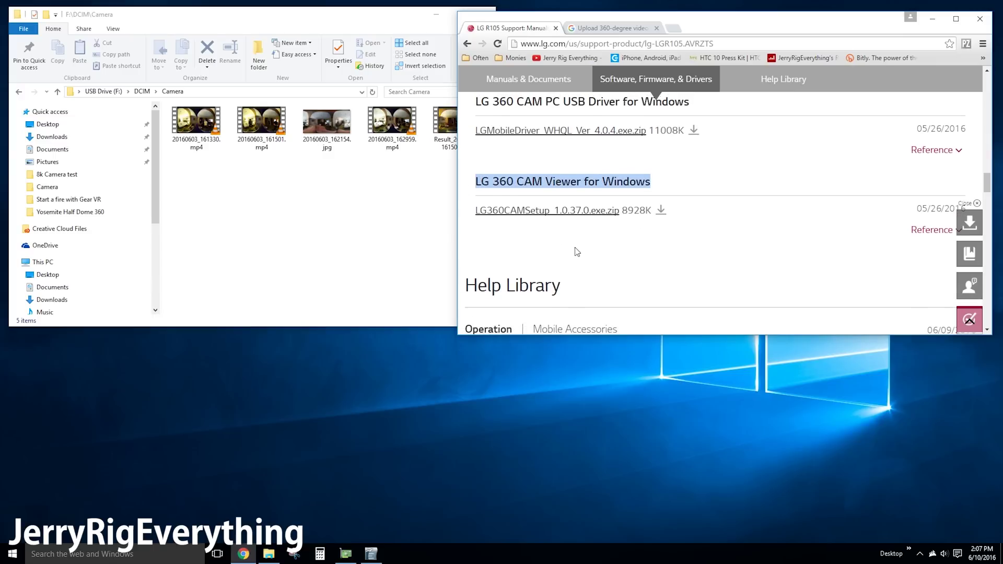
{"action": "scroll", "coordinate": [578, 252], "scroll_direction": "up", "scroll_amount": 1}
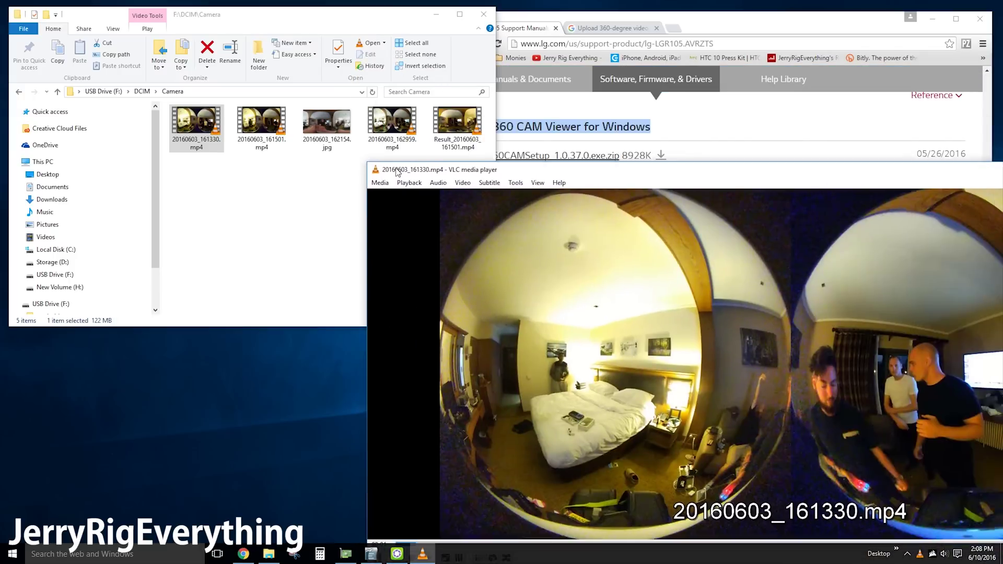
Bring the raw dual-fisheye clip preview into view in VLC, then close VLC.
{"action": "left_click_drag", "start_coordinate": [397, 172], "coordinate": [130, 71]}
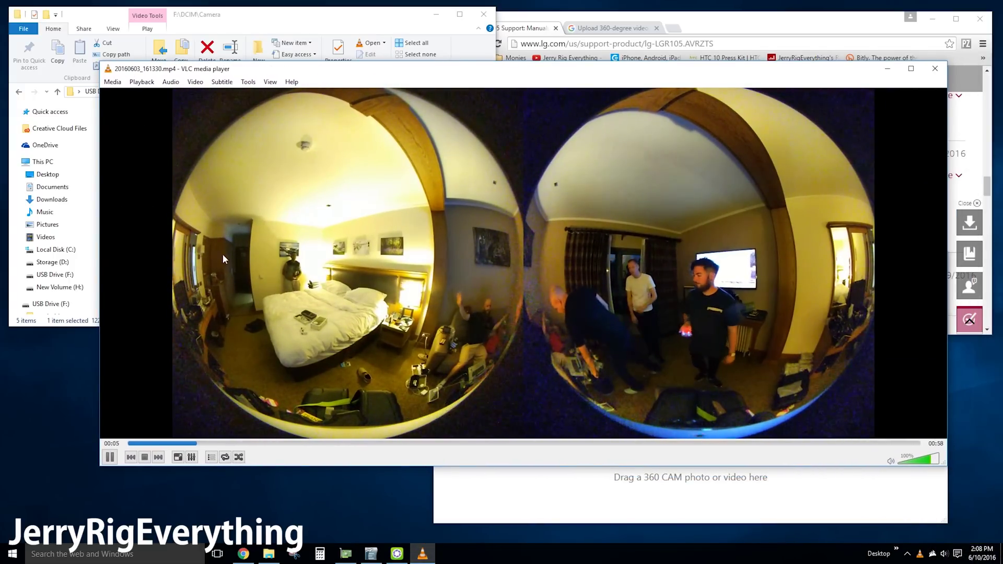
{"action": "key", "text": "alt+F4"}
{"action": "left_click", "coordinate": [223, 200]}
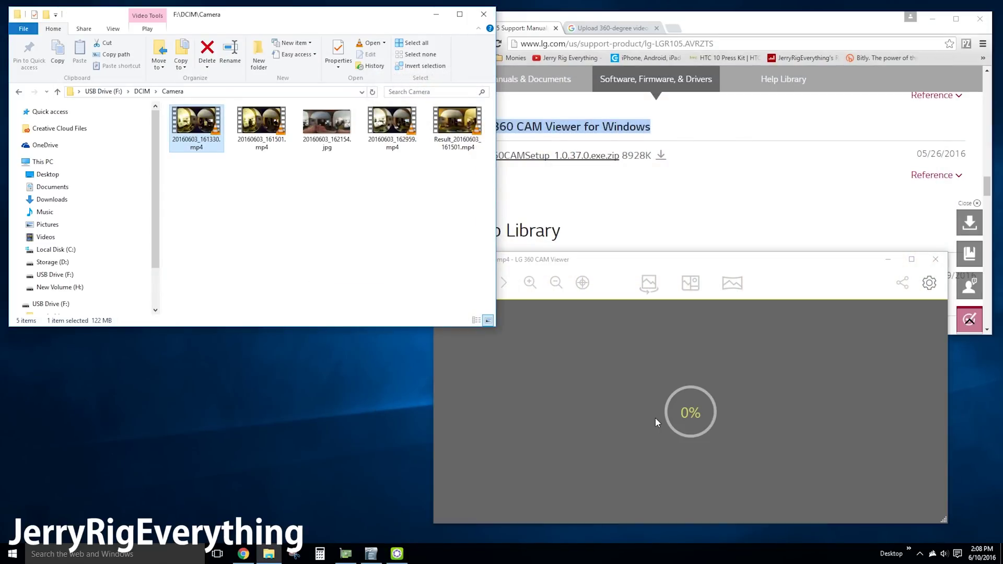
Convert 20160603_161330.mp4 in the viewer, pan the stitched view, and play the Result clip.
{"action": "left_click_drag", "start_coordinate": [614, 266], "coordinate": [633, 264]}
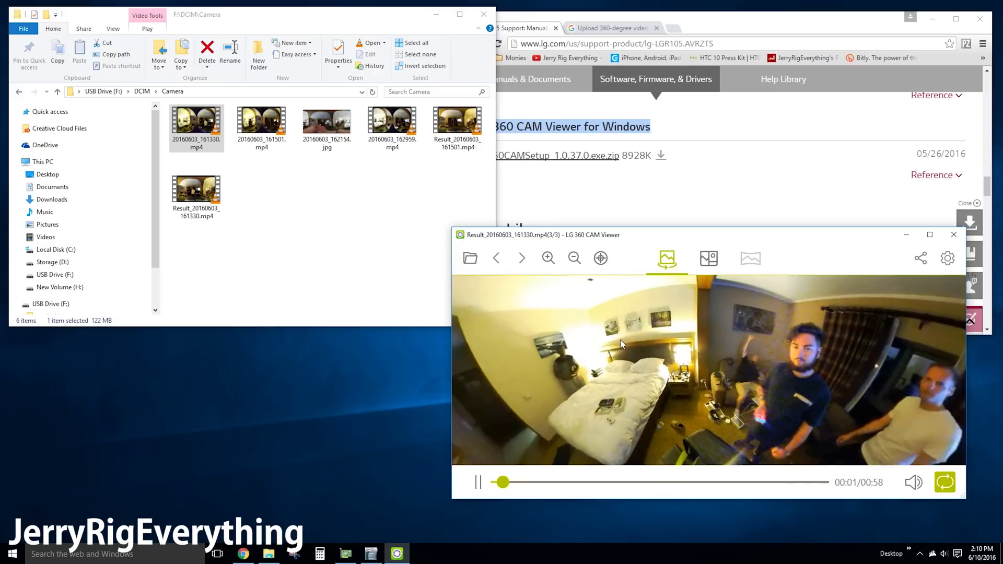
{"action": "mouse_move", "coordinate": [793, 360]}
{"action": "left_mouse_down"}
{"action": "mouse_move", "coordinate": [860, 392]}
{"action": "mouse_move", "coordinate": [715, 360]}
{"action": "mouse_move", "coordinate": [724, 336]}
{"action": "mouse_move", "coordinate": [629, 375]}
{"action": "left_mouse_up"}
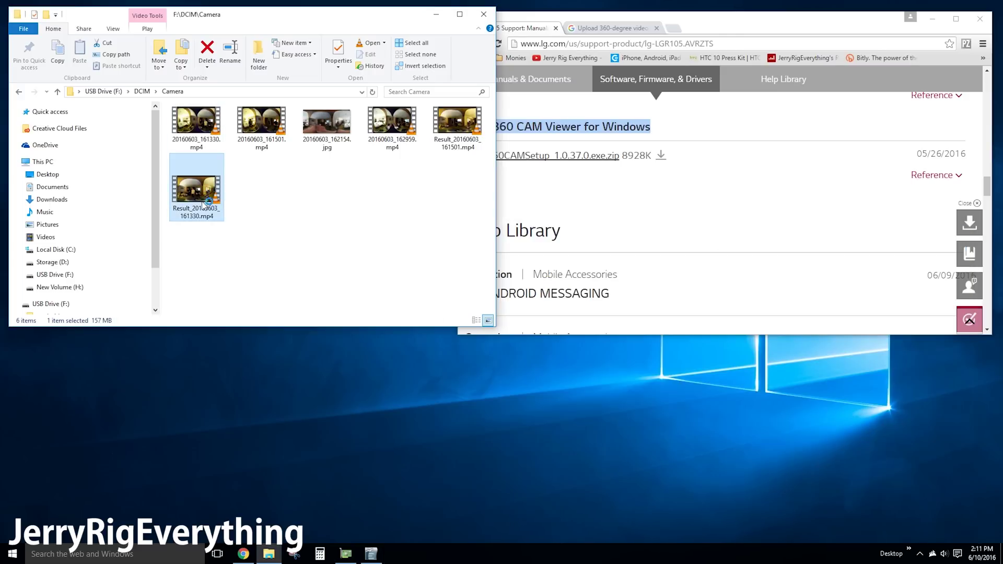
{"action": "double_click", "coordinate": [205, 205]}
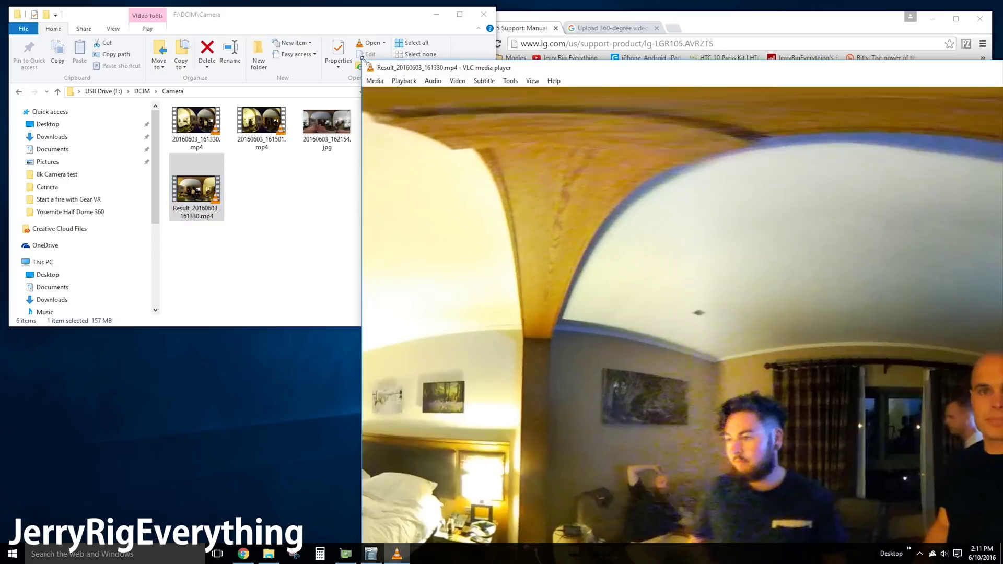
Resize the VLC window to show the whole Result_20160603_161330.mp4 panorama.
{"action": "mouse_move", "coordinate": [363, 74]}
{"action": "left_mouse_down"}
{"action": "mouse_move", "coordinate": [847, 345]}
{"action": "mouse_move", "coordinate": [164, 68]}
{"action": "mouse_move", "coordinate": [522, 117]}
{"action": "mouse_move", "coordinate": [287, 92]}
{"action": "left_mouse_up"}
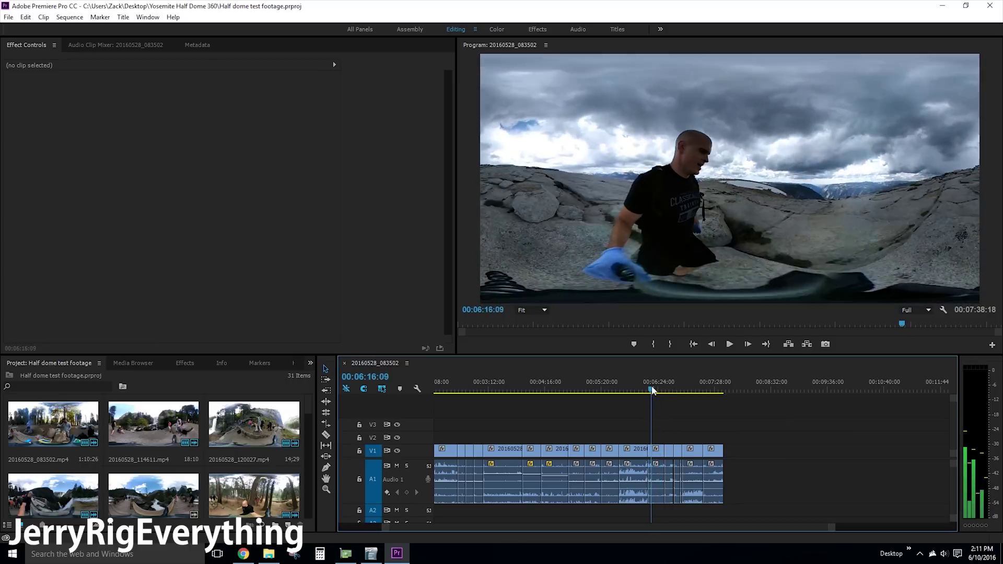
Scrub the playhead back through the edited Half Dome 360 sequence.
{"action": "left_click_drag", "start_coordinate": [649, 390], "coordinate": [474, 396]}
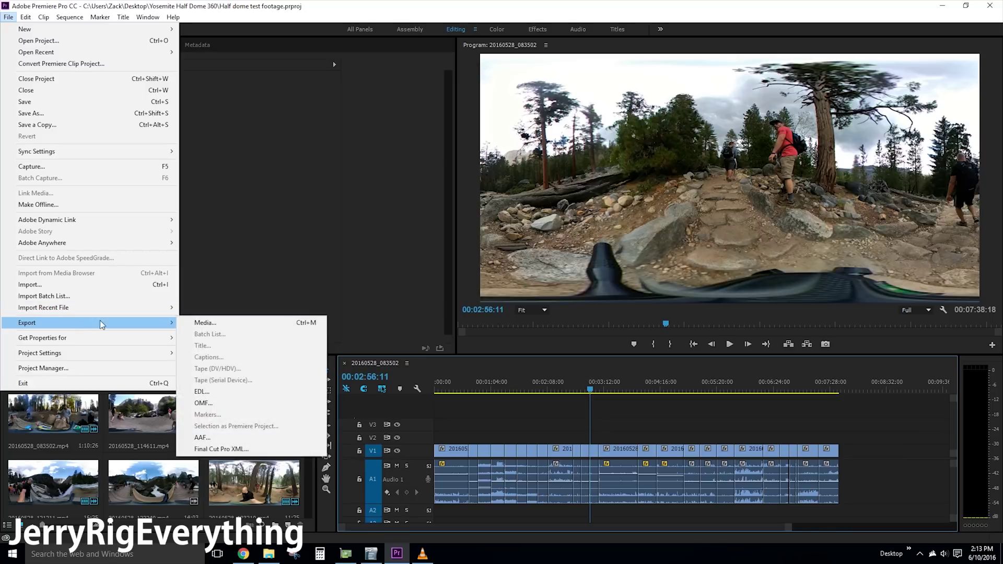
Set the H.264 export audio channels to 5.1, then review the Effects and Video settings.
{"action": "left_click", "coordinate": [202, 323]}
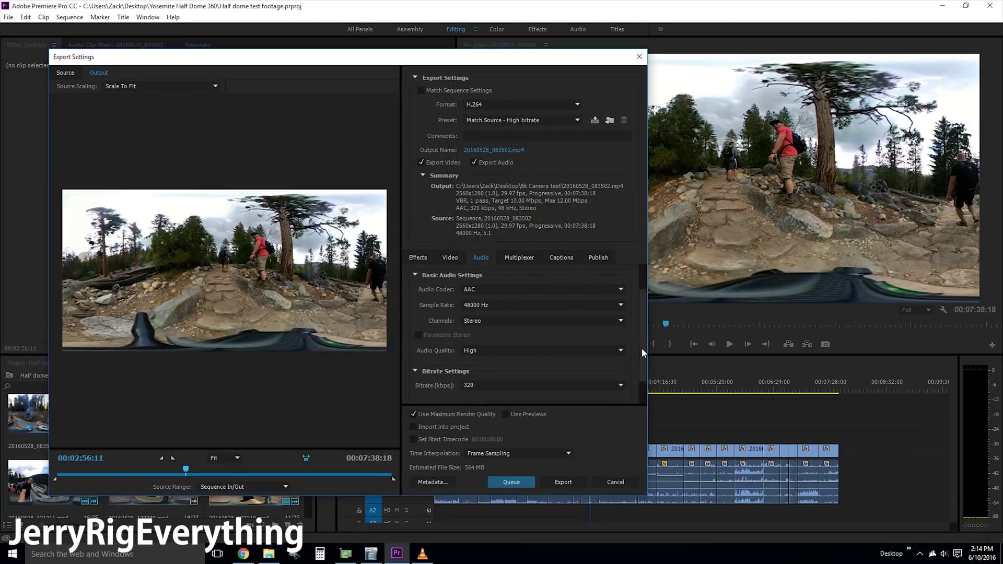
{"action": "scroll", "coordinate": [641, 347], "scroll_direction": "down", "scroll_amount": 3}
{"action": "scroll", "coordinate": [642, 313], "scroll_direction": "up", "scroll_amount": 3}
{"action": "left_click", "coordinate": [600, 385]}
{"action": "left_click", "coordinate": [563, 448]}
{"action": "left_click", "coordinate": [428, 196]}
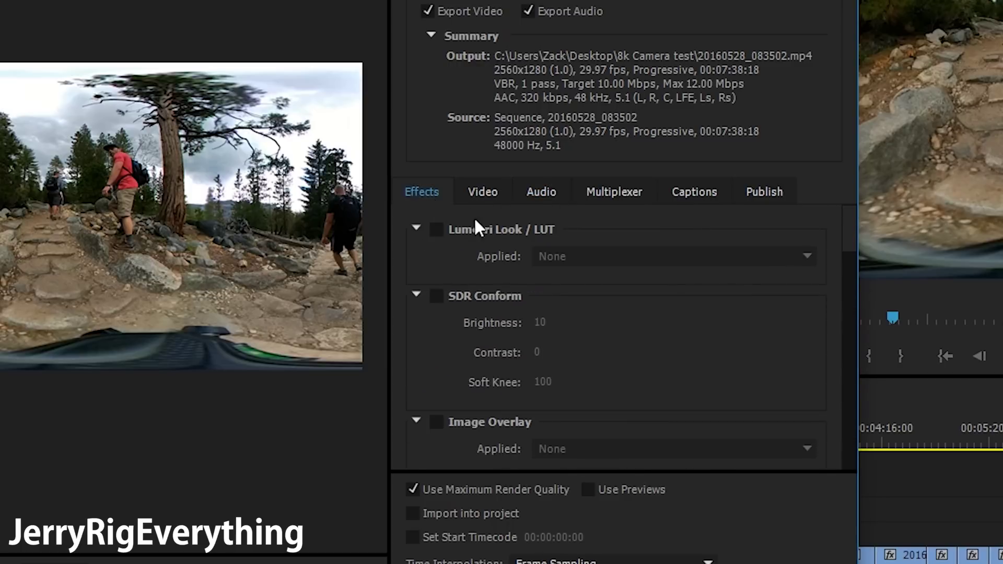
{"action": "left_click", "coordinate": [482, 191]}
{"action": "scroll", "coordinate": [834, 309], "scroll_direction": "down", "scroll_amount": 5}
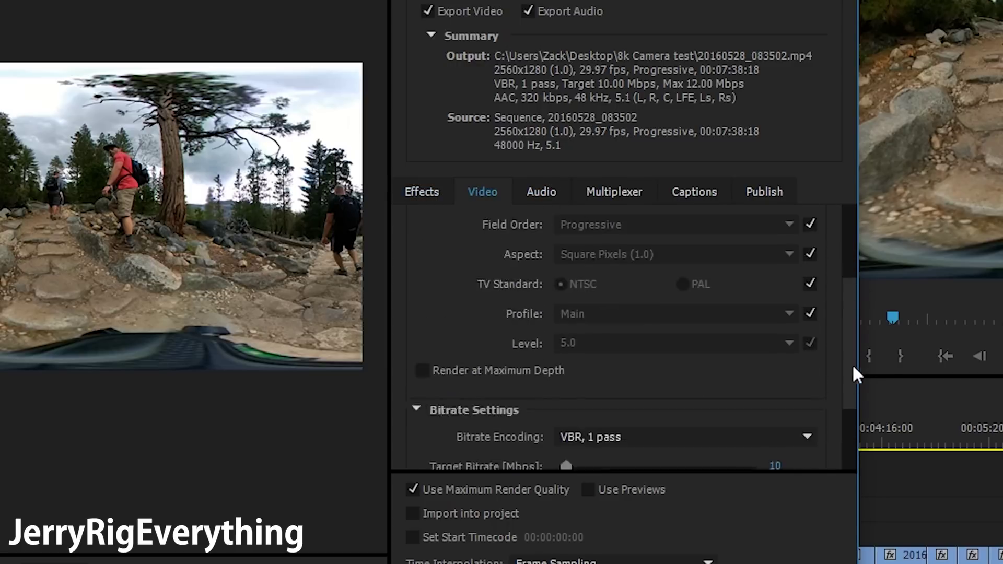
{"action": "scroll", "coordinate": [852, 363], "scroll_direction": "down", "scroll_amount": 3}
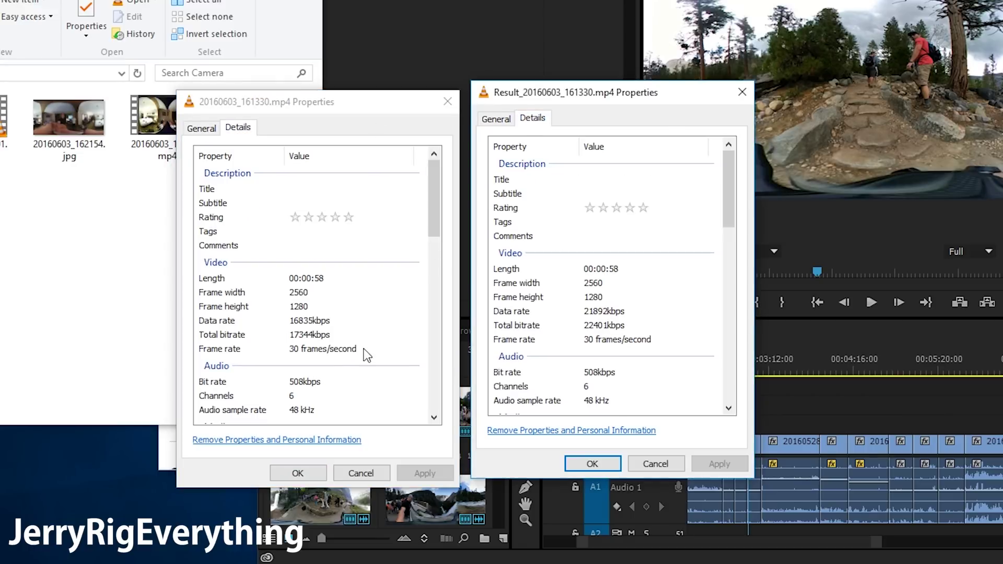
Compare the raw and Result clips' data rates in their Details dialogs, then close them.
{"action": "left_click", "coordinate": [304, 322]}
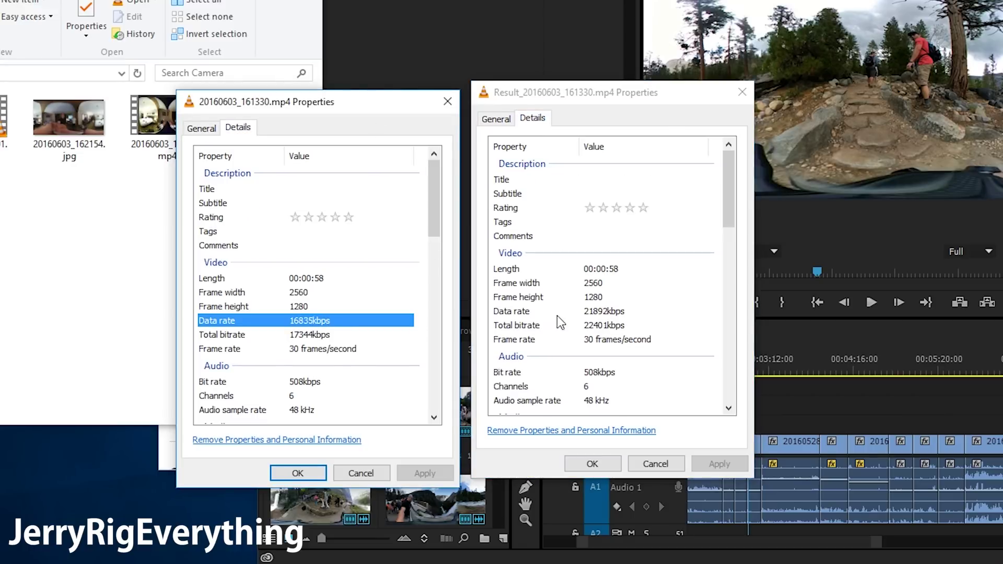
{"action": "left_click", "coordinate": [586, 317]}
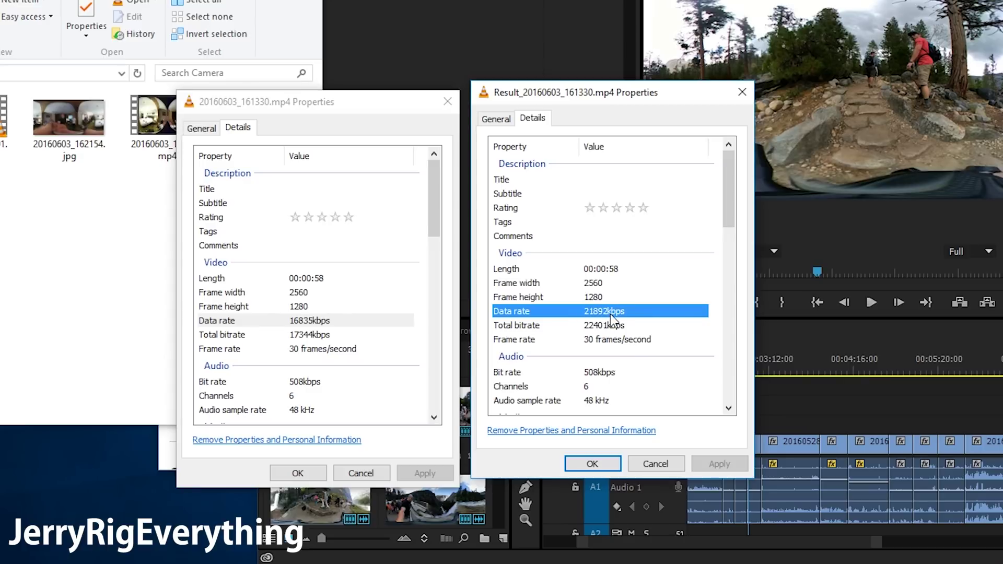
{"action": "left_click", "coordinate": [743, 93]}
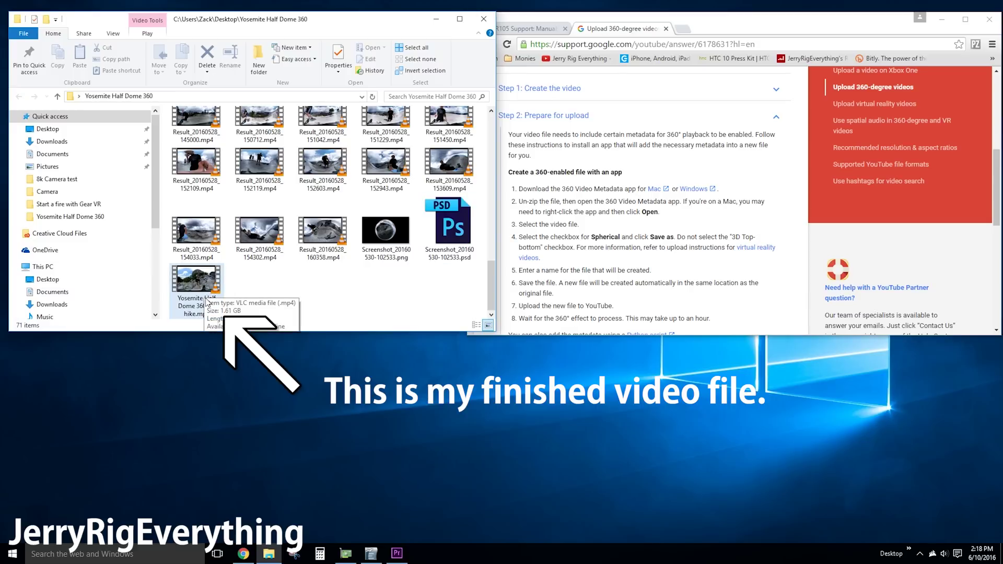
Download the Windows 360 Video Metadata app from YouTube Help and move the injector window aside.
{"action": "left_click", "coordinate": [615, 44]}
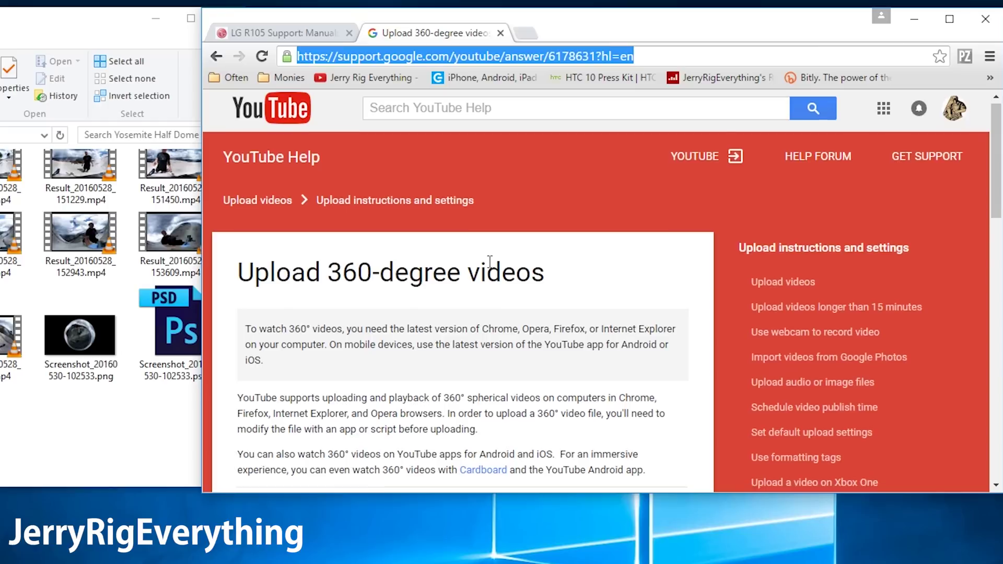
{"action": "scroll", "coordinate": [490, 261], "scroll_direction": "down", "scroll_amount": 5}
{"action": "scroll", "coordinate": [490, 262], "scroll_direction": "down", "scroll_amount": 1}
{"action": "scroll", "coordinate": [490, 261], "scroll_direction": "down", "scroll_amount": 1}
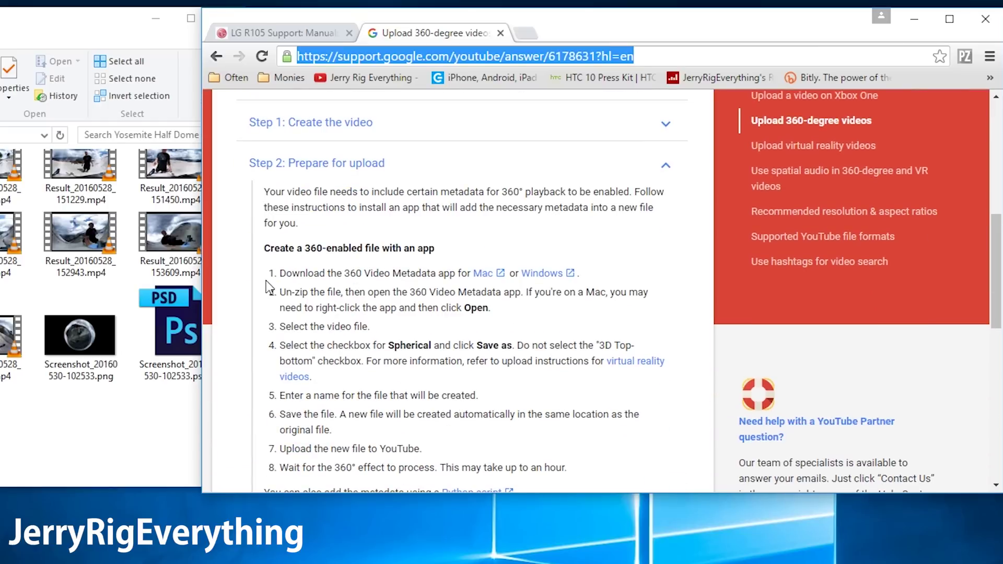
{"action": "left_click_drag", "start_coordinate": [280, 273], "coordinate": [393, 273]}
{"action": "left_click", "coordinate": [553, 274]}
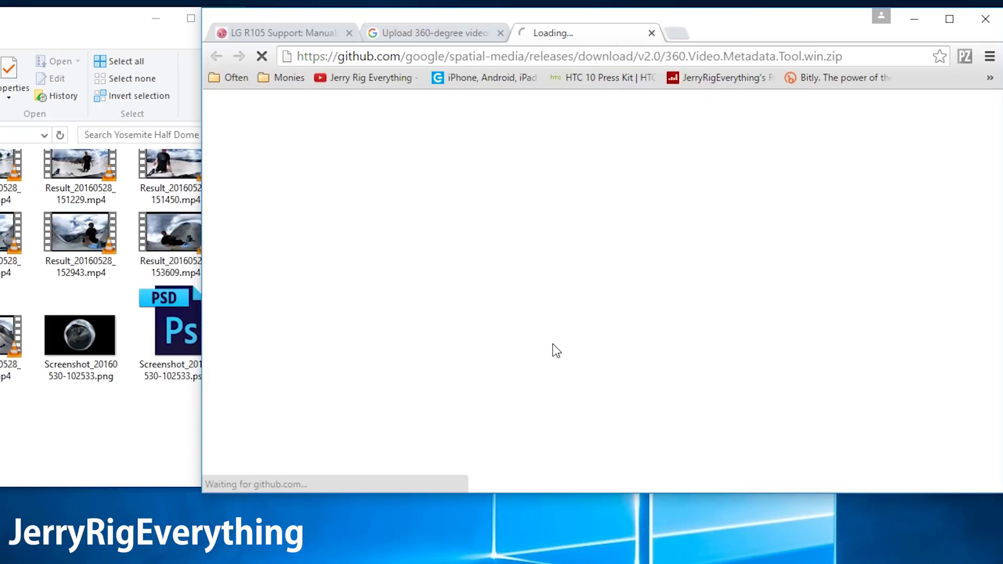
{"action": "scroll", "coordinate": [553, 345], "scroll_direction": "down", "scroll_amount": 2}
{"action": "scroll", "coordinate": [553, 342], "scroll_direction": "down", "scroll_amount": 2}
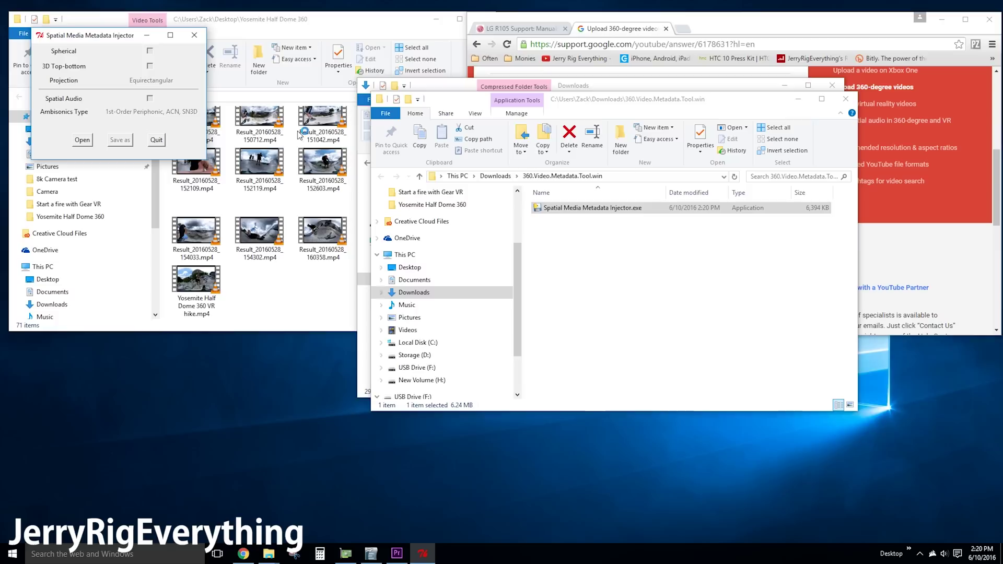
{"action": "left_click_drag", "start_coordinate": [82, 44], "coordinate": [166, 370]}
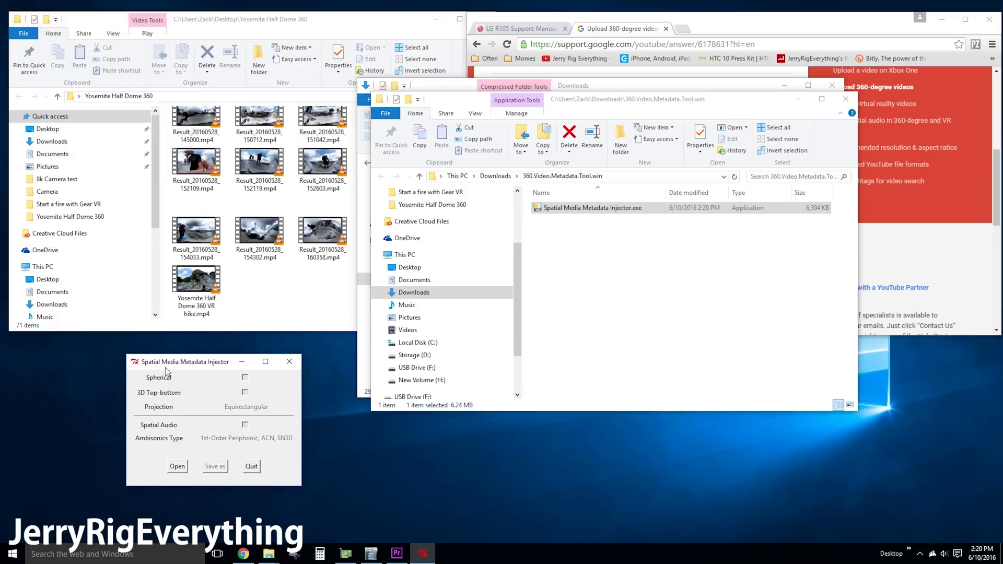
Load Yosemite Half Dome 360 VR hike.mp4 into the Spatial Media Metadata Injector.
{"action": "left_click", "coordinate": [177, 466]}
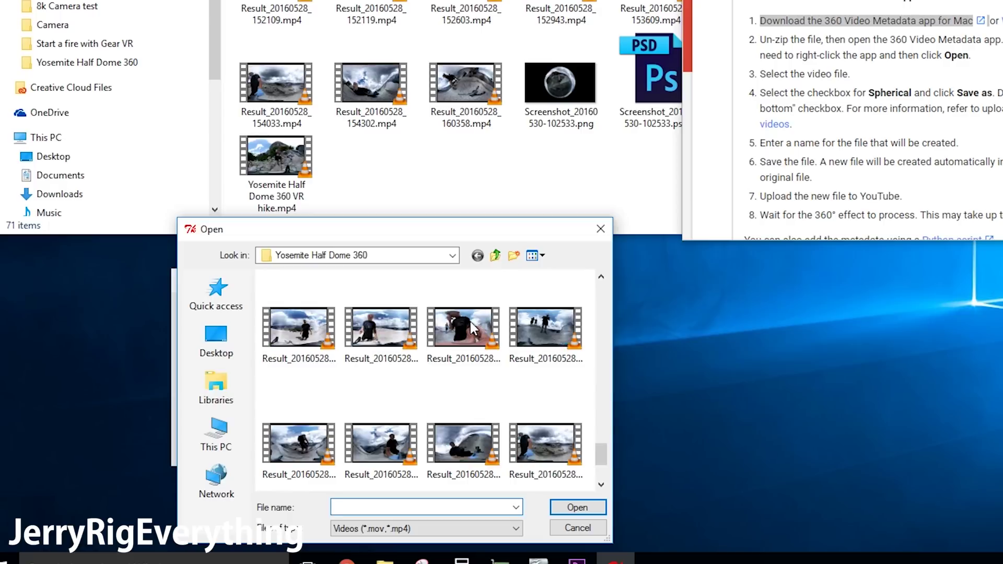
{"action": "scroll", "coordinate": [470, 322], "scroll_direction": "down", "scroll_amount": 1}
{"action": "left_click", "coordinate": [463, 433]}
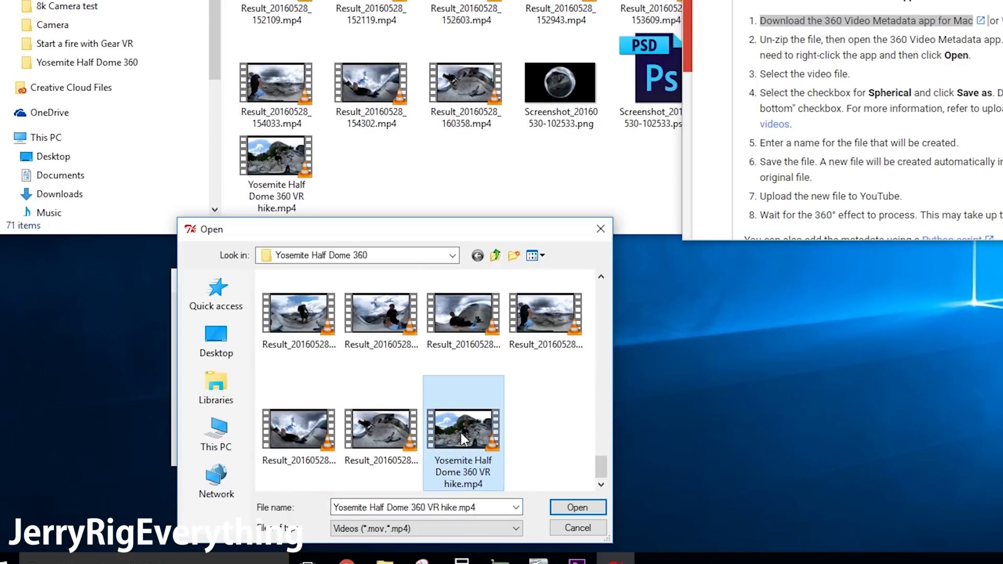
{"action": "left_click", "coordinate": [335, 508]}
{"action": "left_click", "coordinate": [576, 507]}
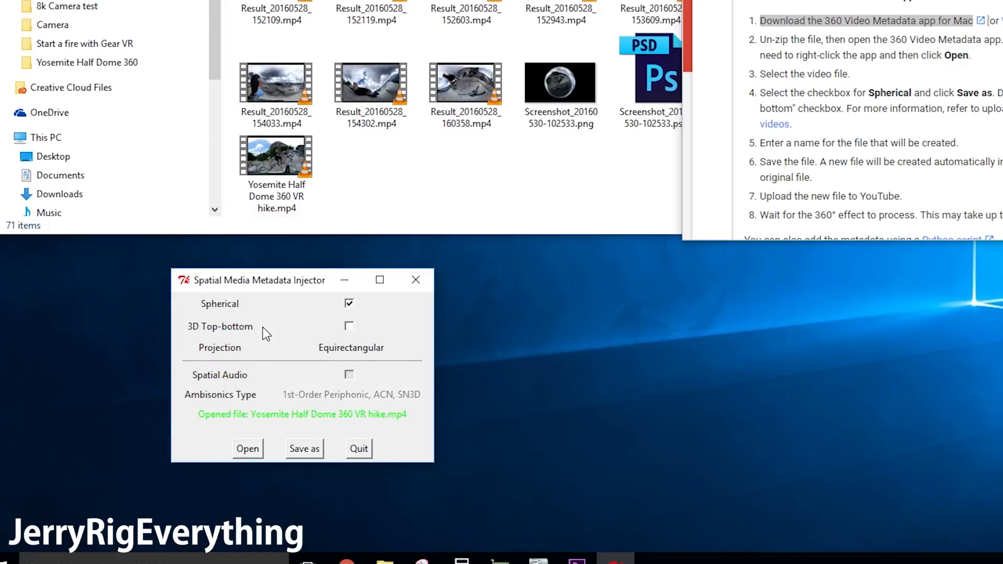
Save a spherical-tagged copy as Yosemite Half Dome 360 VR hike_injected.mp4.
{"action": "left_click", "coordinate": [302, 450]}
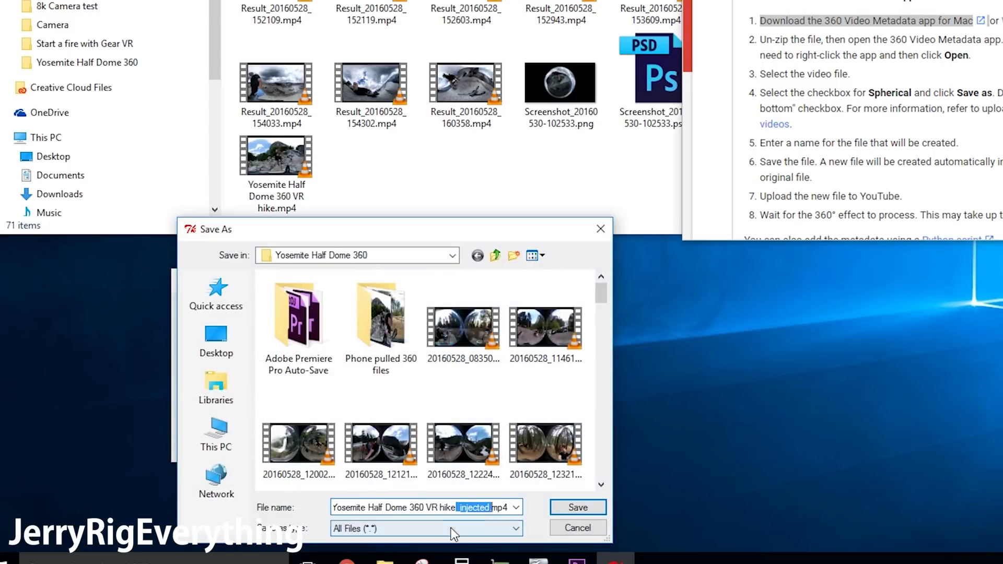
{"action": "left_click", "coordinate": [577, 509]}
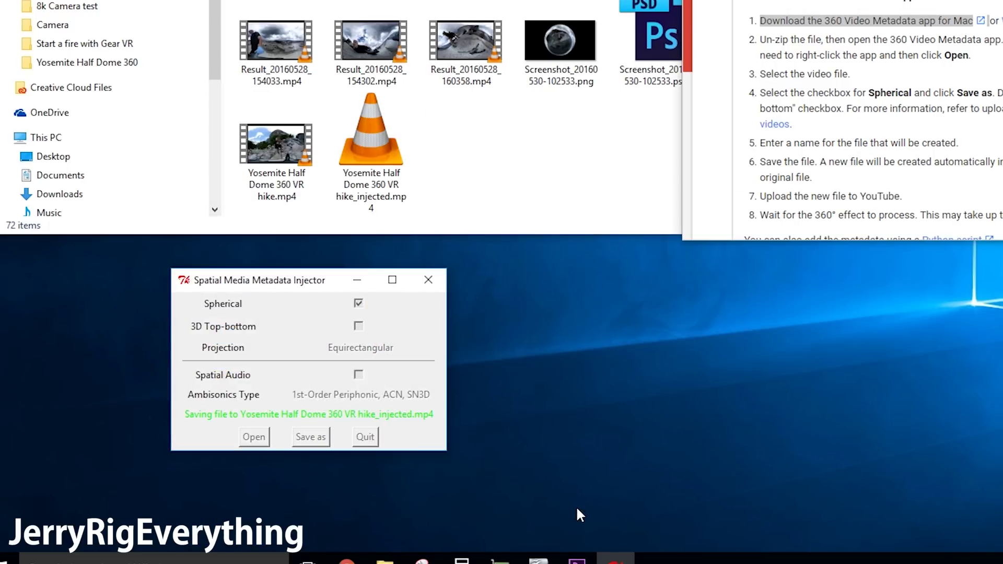
{"action": "left_click", "coordinate": [380, 139]}
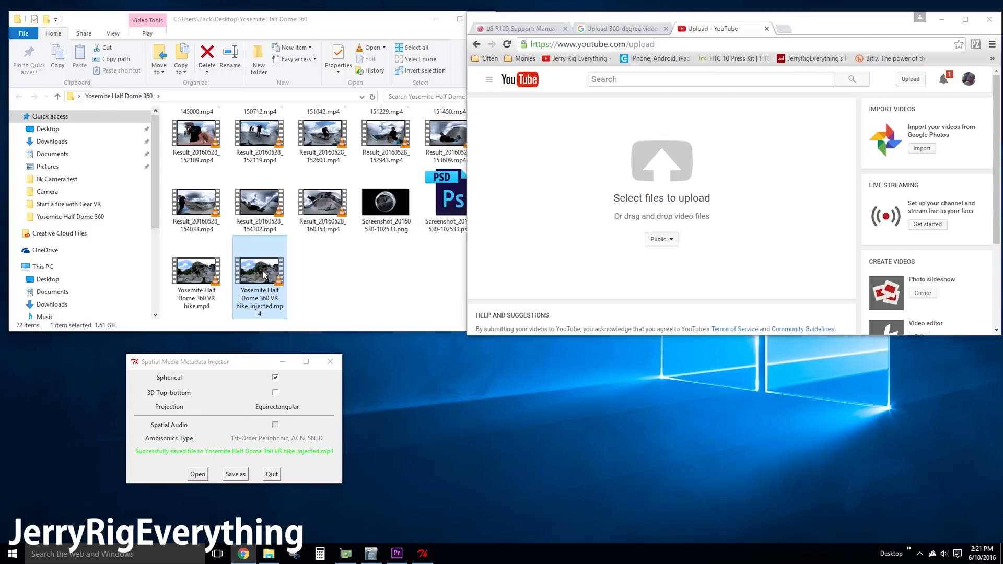
Upload the injected mp4, then play the 360° Dangerous Yosemite Half Dome video and pan toward the rock face.
{"action": "left_click_drag", "start_coordinate": [250, 309], "coordinate": [643, 263]}
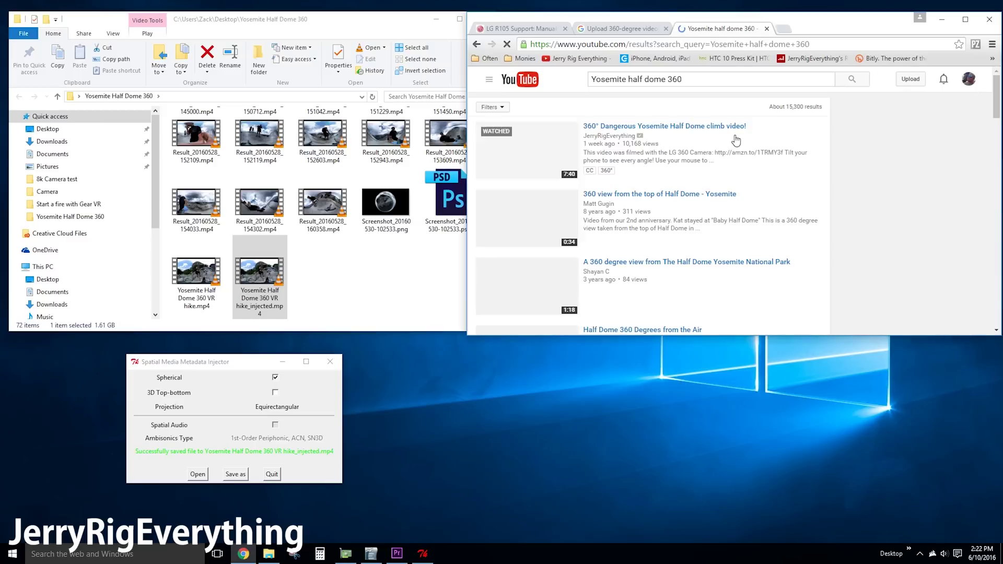
{"action": "left_click", "coordinate": [636, 127]}
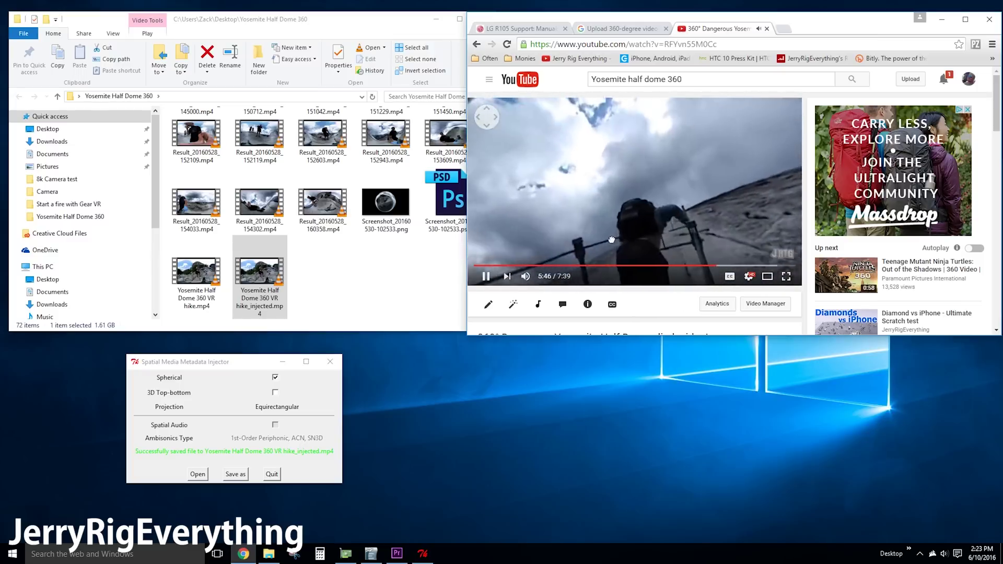
{"action": "left_click_drag", "start_coordinate": [611, 239], "coordinate": [752, 162]}
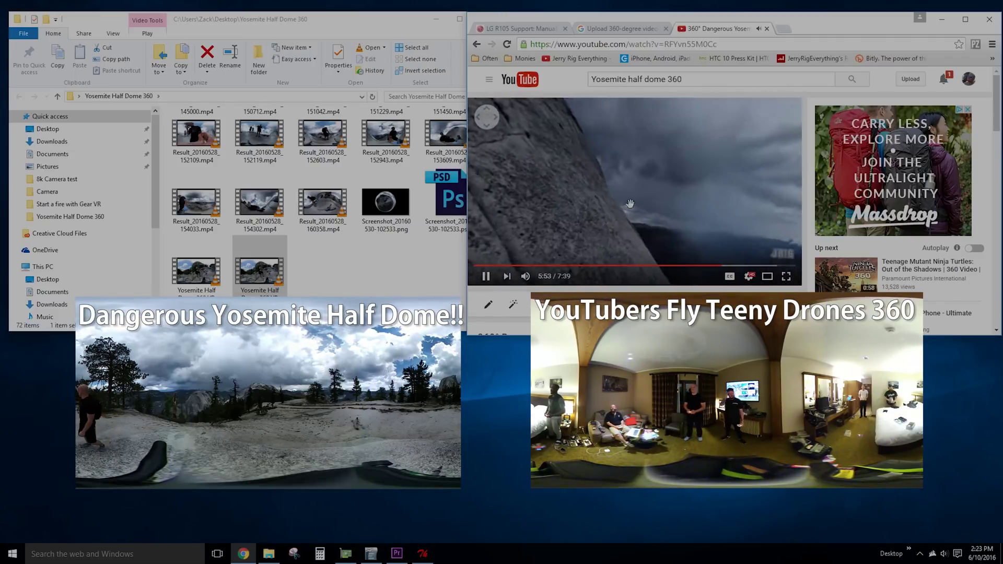
Pan the 360° Dangerous Yosemite Half Dome video view toward the mountain panorama.
{"action": "mouse_move", "coordinate": [618, 207]}
{"action": "left_mouse_down"}
{"action": "mouse_move", "coordinate": [601, 177]}
{"action": "mouse_move", "coordinate": [678, 190]}
{"action": "left_mouse_up"}
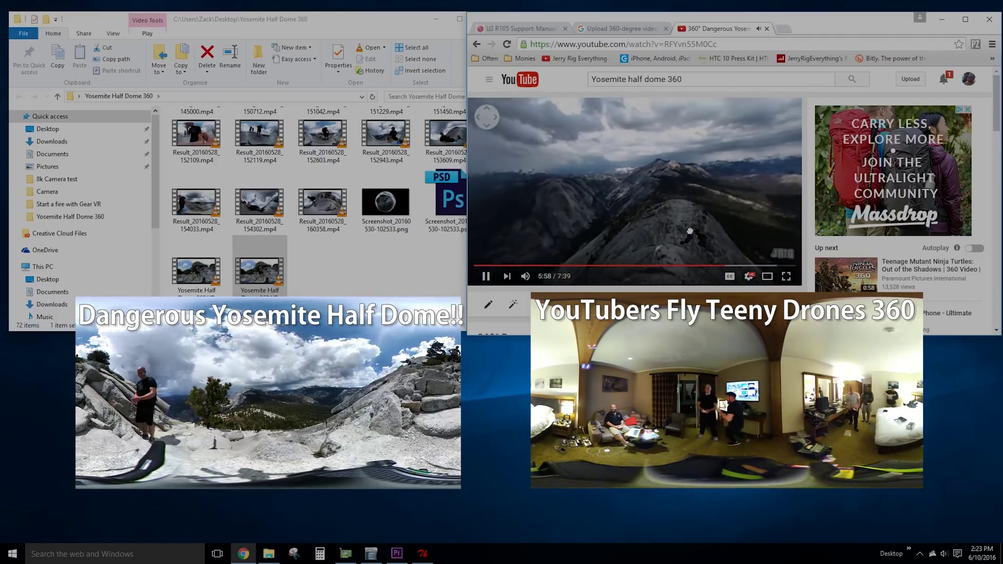
{"action": "left_click_drag", "start_coordinate": [679, 176], "coordinate": [609, 225]}
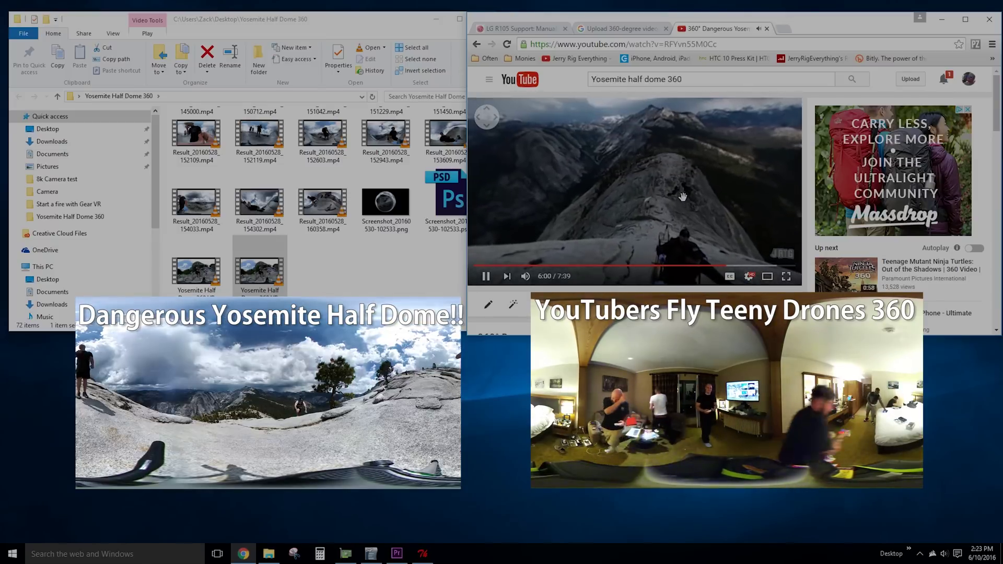